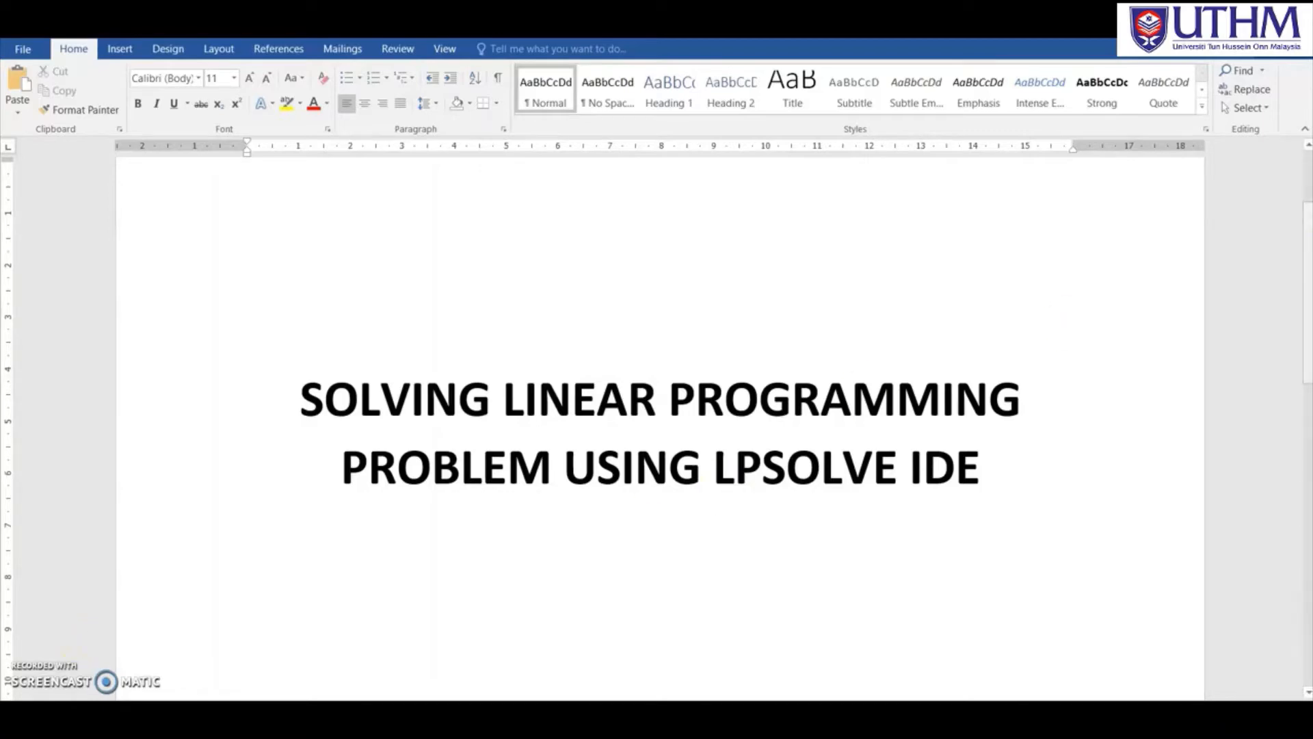
# Scroll the Word notes to the LPSolve links and bring up the lpsolve IDE web page in Firefox.
pyautogui.moveTo(1306, 275); pyautogui.dragTo(1306, 374)
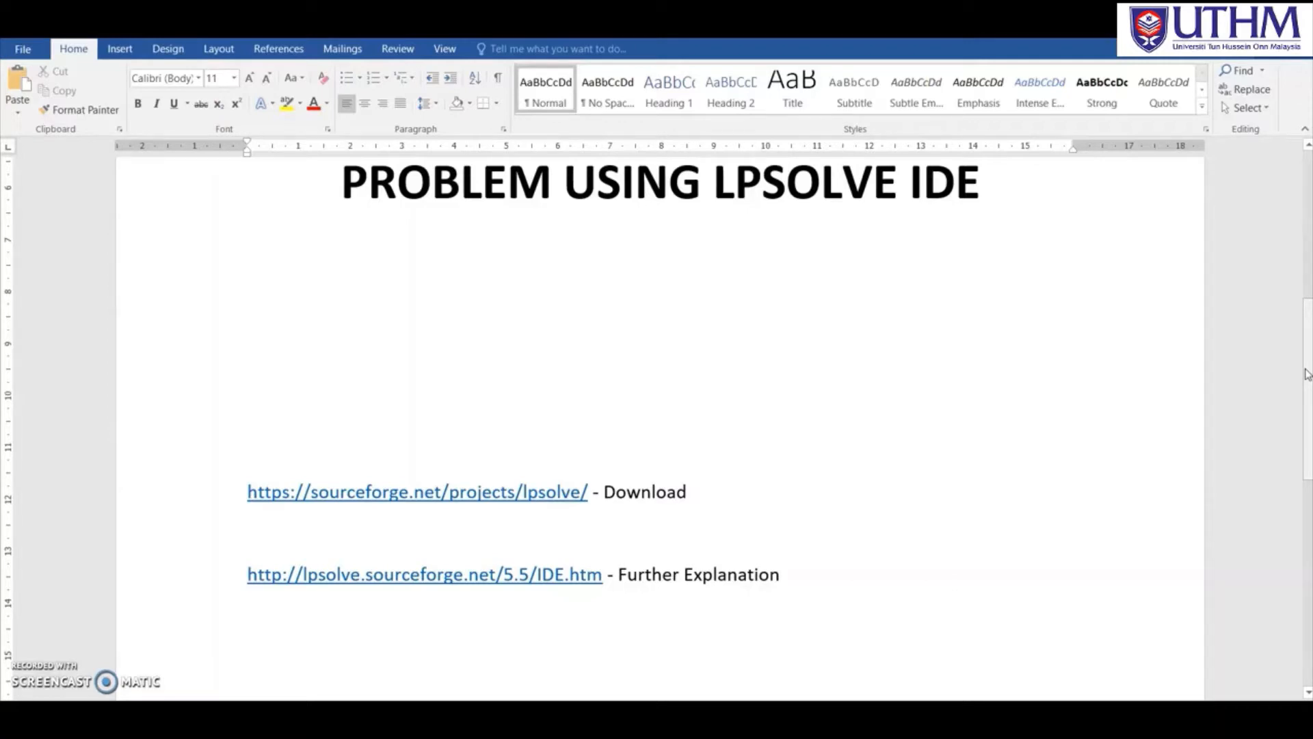
pyautogui.click(533, 718)
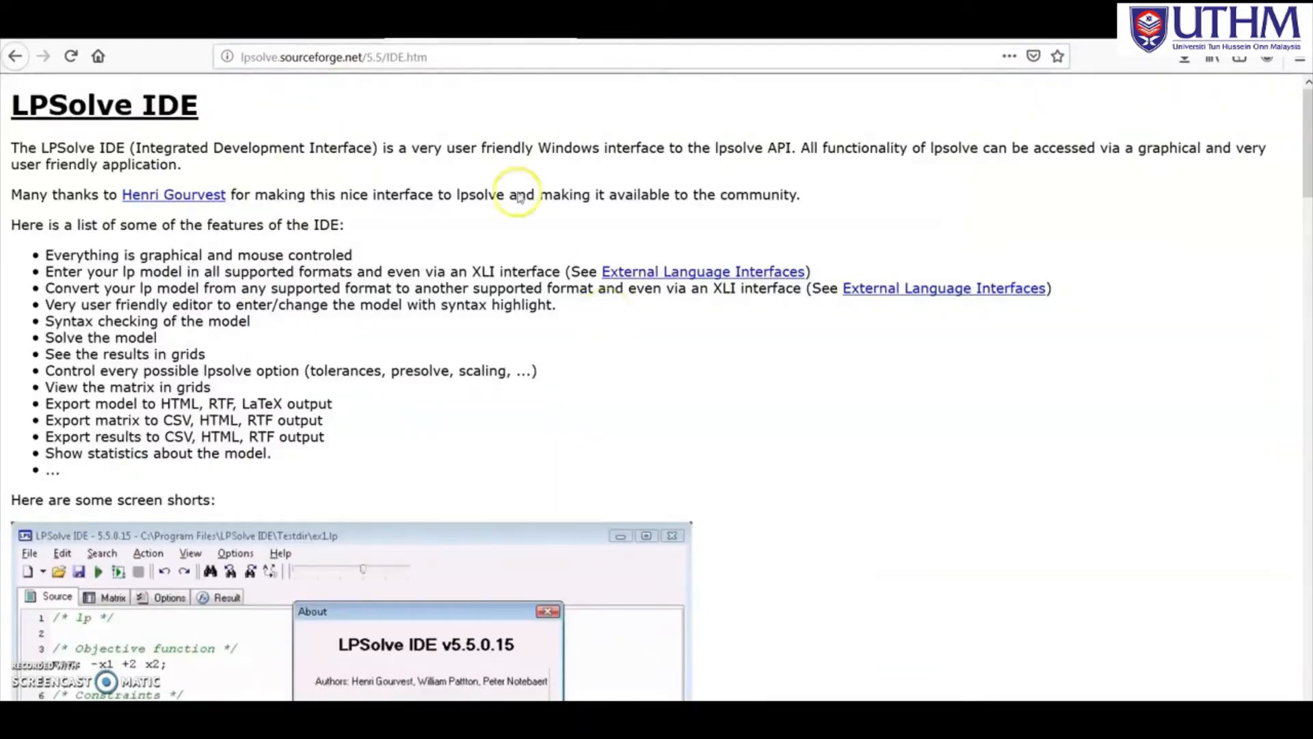
# Scroll through the LPSolve IDE page's screenshots, then bring up the Example 2 pancake-and-waffle image.
pyautogui.click(232, 59)
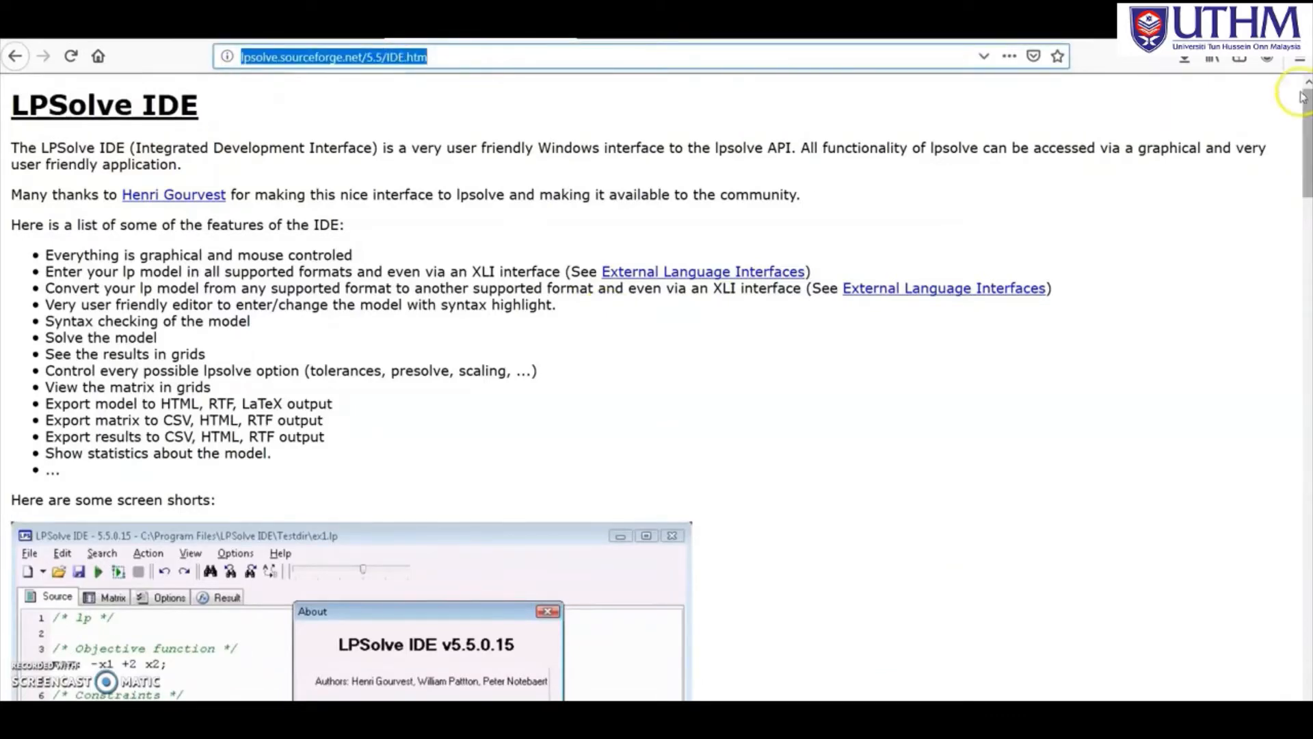
pyautogui.moveTo(1304, 88); pyautogui.dragTo(1307, 489)
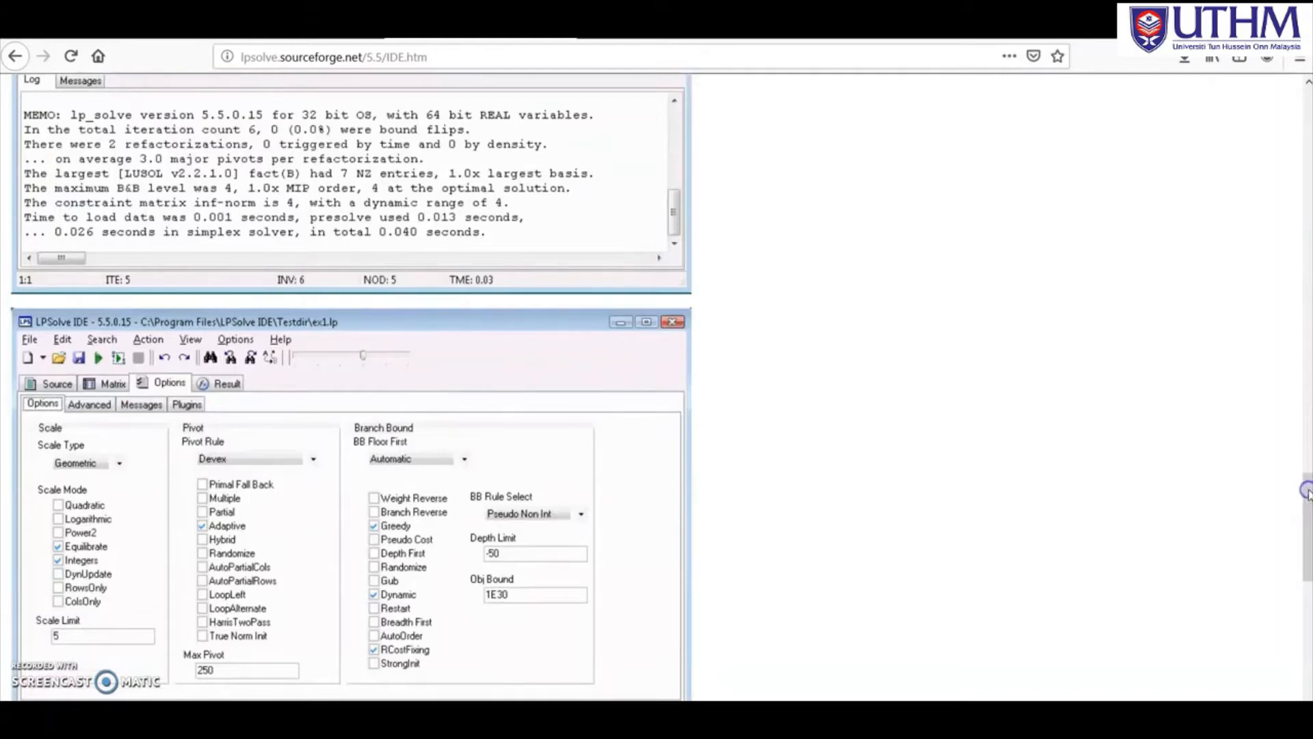
pyautogui.click(603, 715)
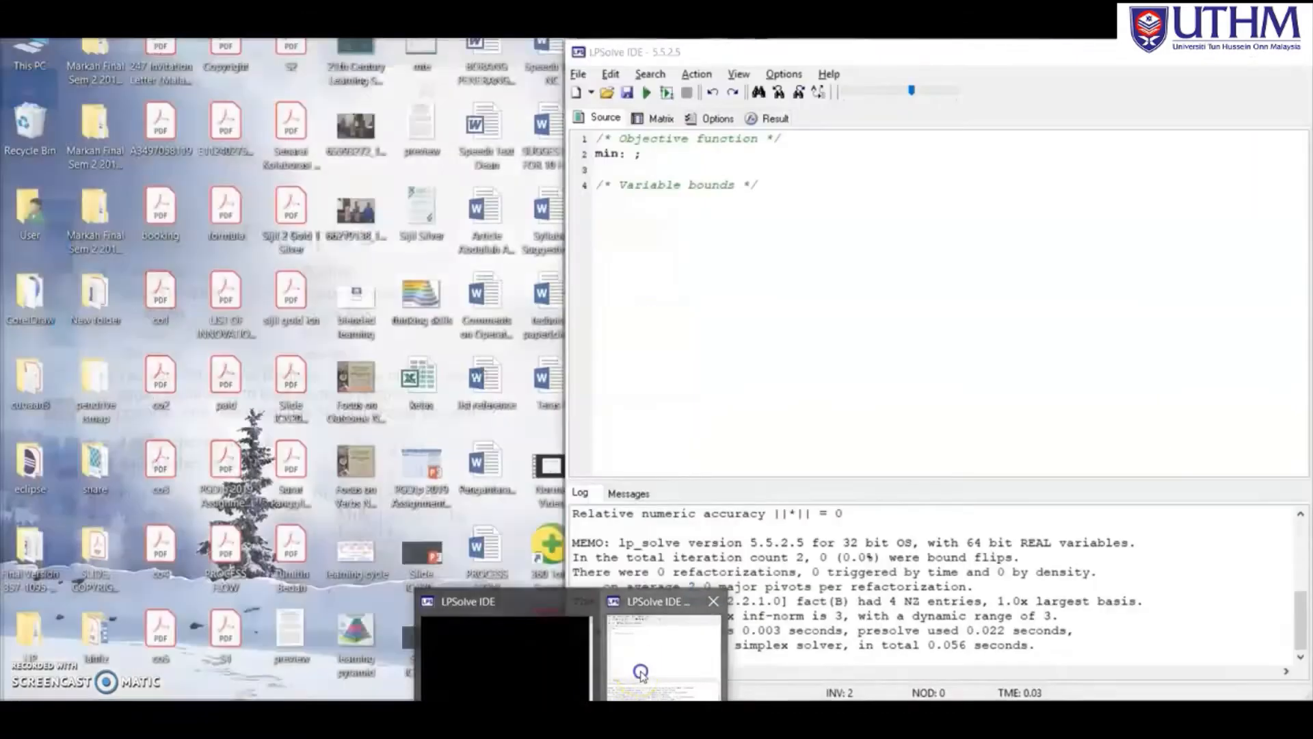
# Place LPSolve IDE beside the Example 2 image, showing its blank 'min: ;' model template.
pyautogui.click(643, 676)
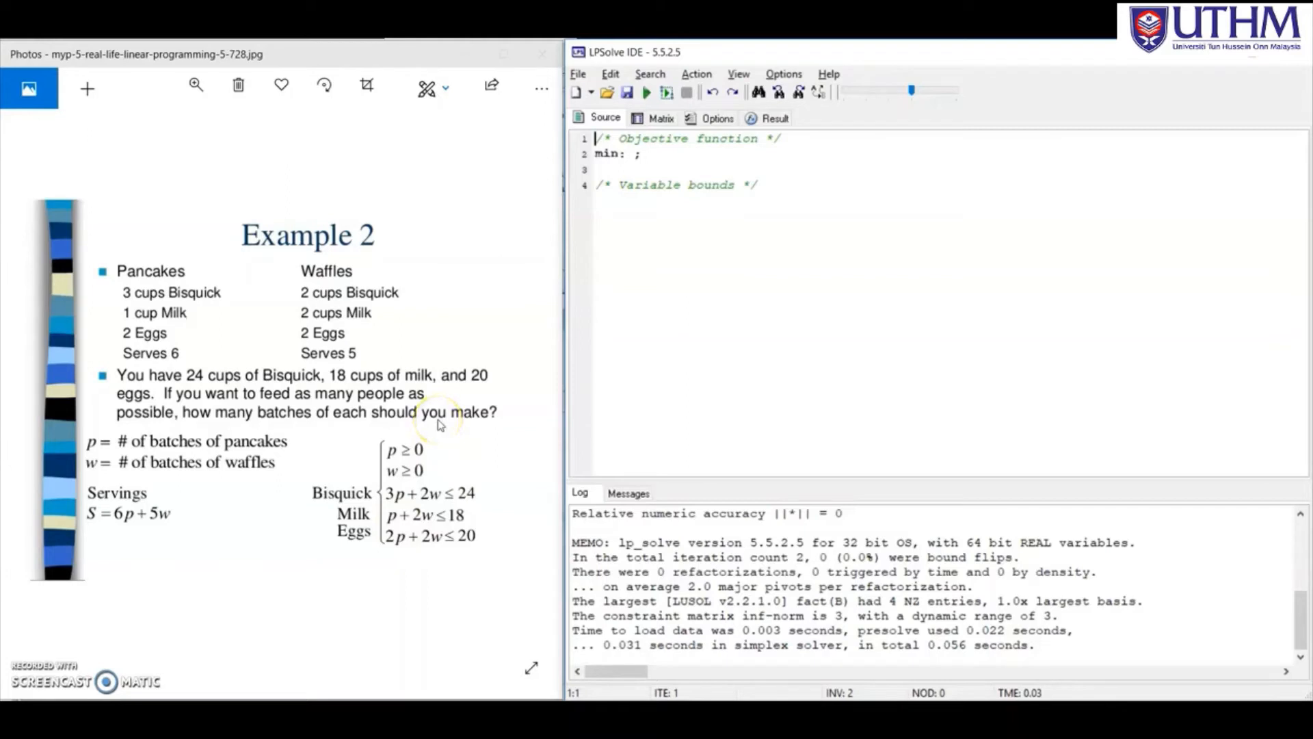
# Change the objective keyword from min to max and enter the terms 6*p + 5*w.
pyautogui.click(618, 193)
pyautogui.click(679, 279)
pyautogui.click(619, 155)
pyautogui.press('BackSpace')
pyautogui.press('BackSpace')
pyautogui.press('BackSpace')
pyautogui.write('max')
pyautogui.click(635, 154)
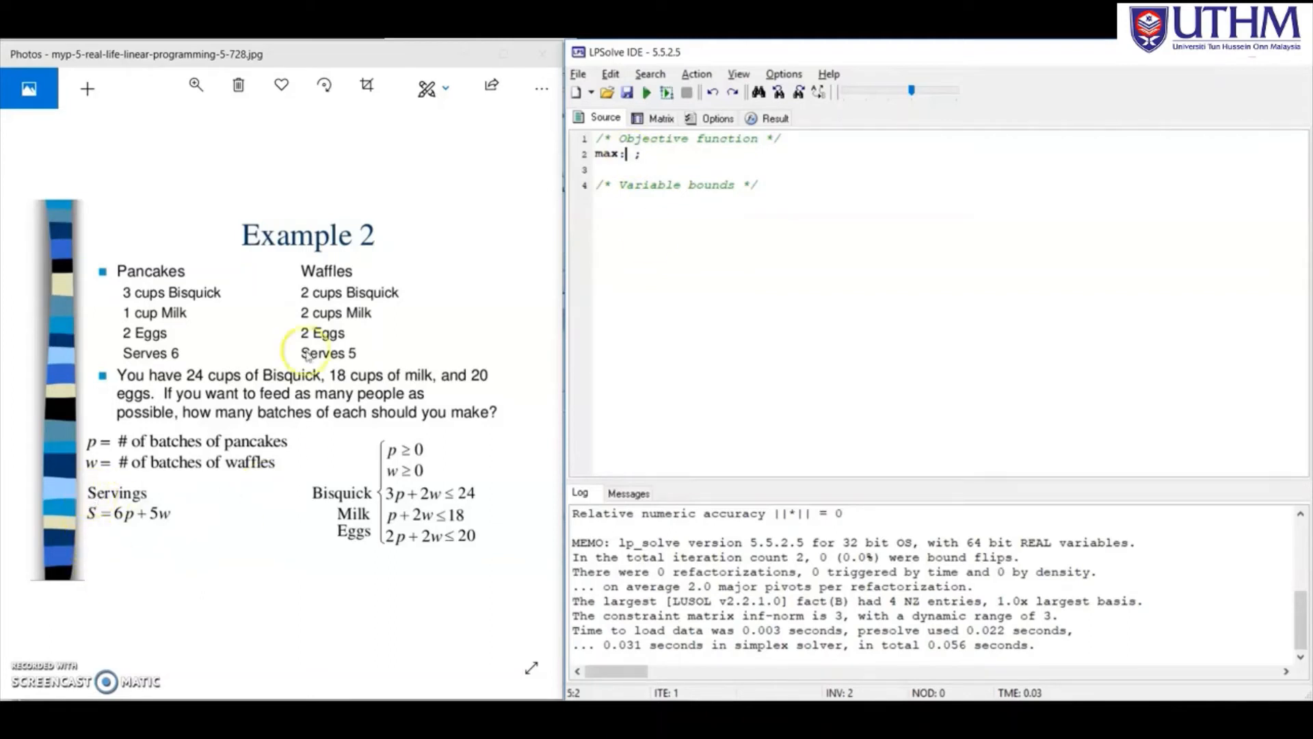
pyautogui.write('6')
pyautogui.write('*p + 5*')
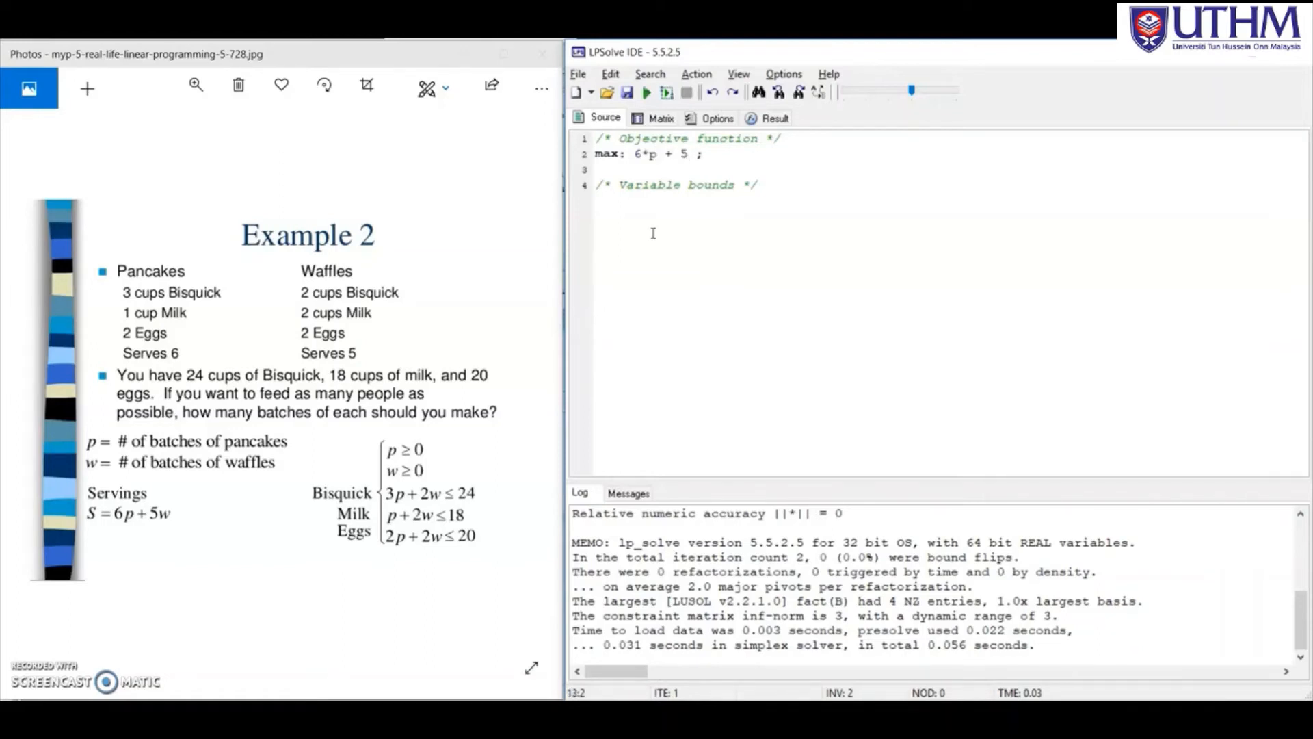
pyautogui.write('w')
pyautogui.click(770, 188)
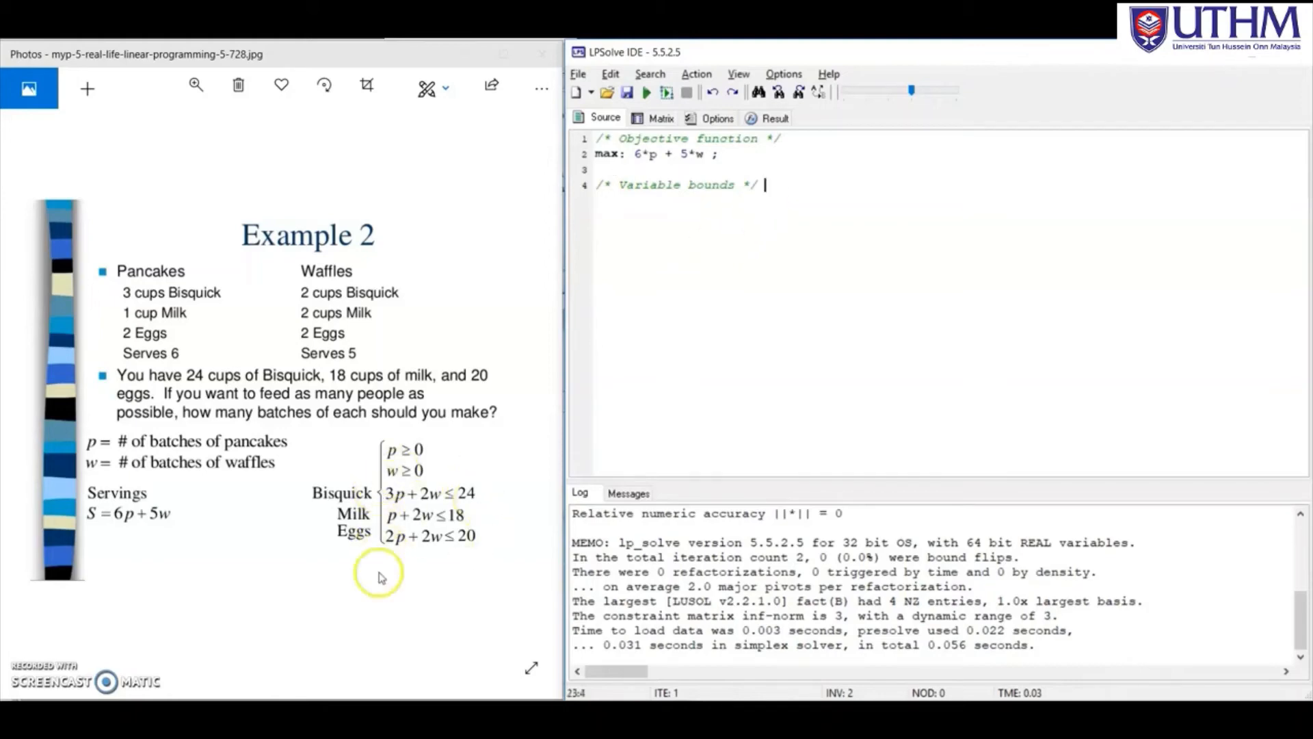
# Add constraints c1: 3*p + 2*w <= 24 and c2: 1*p + 2*w <= 18.
pyautogui.press('Return')
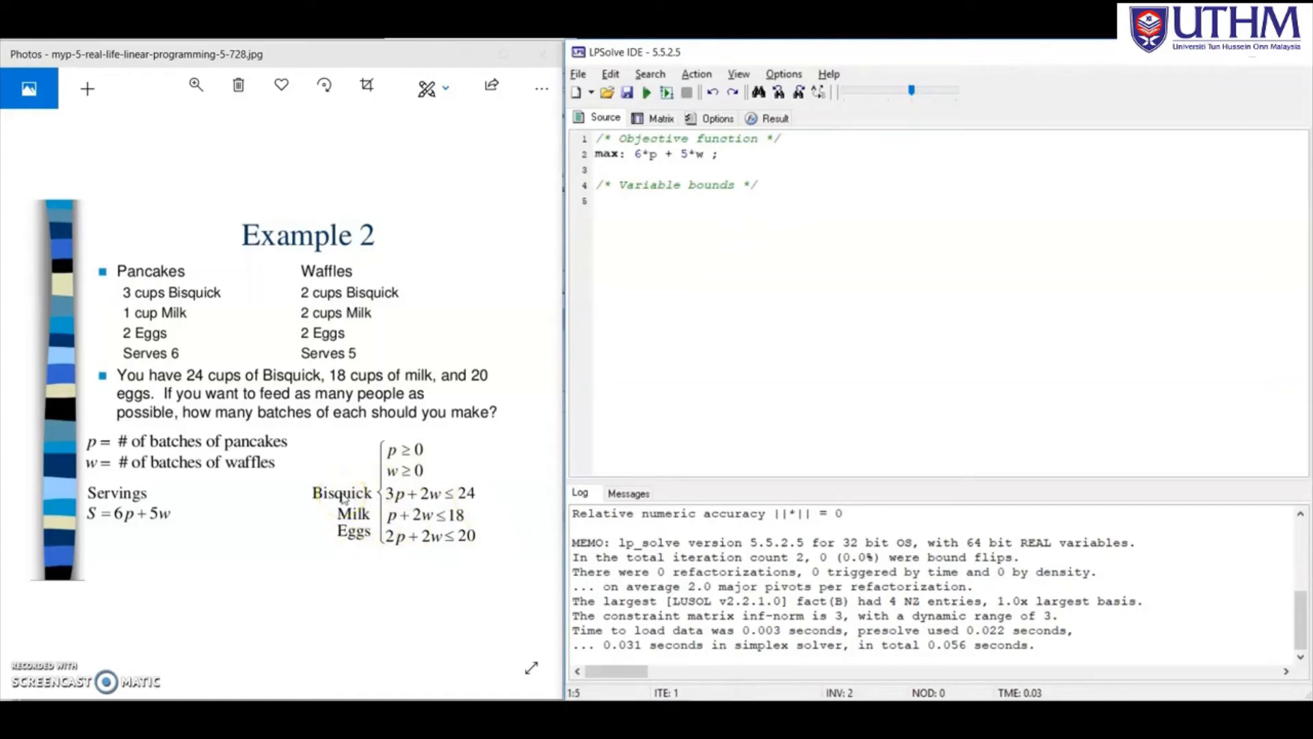
pyautogui.write('c1:')
pyautogui.write('3*p + 2*w <= 24')
pyautogui.write(';')
pyautogui.press('Return')
pyautogui.write('c2: ')
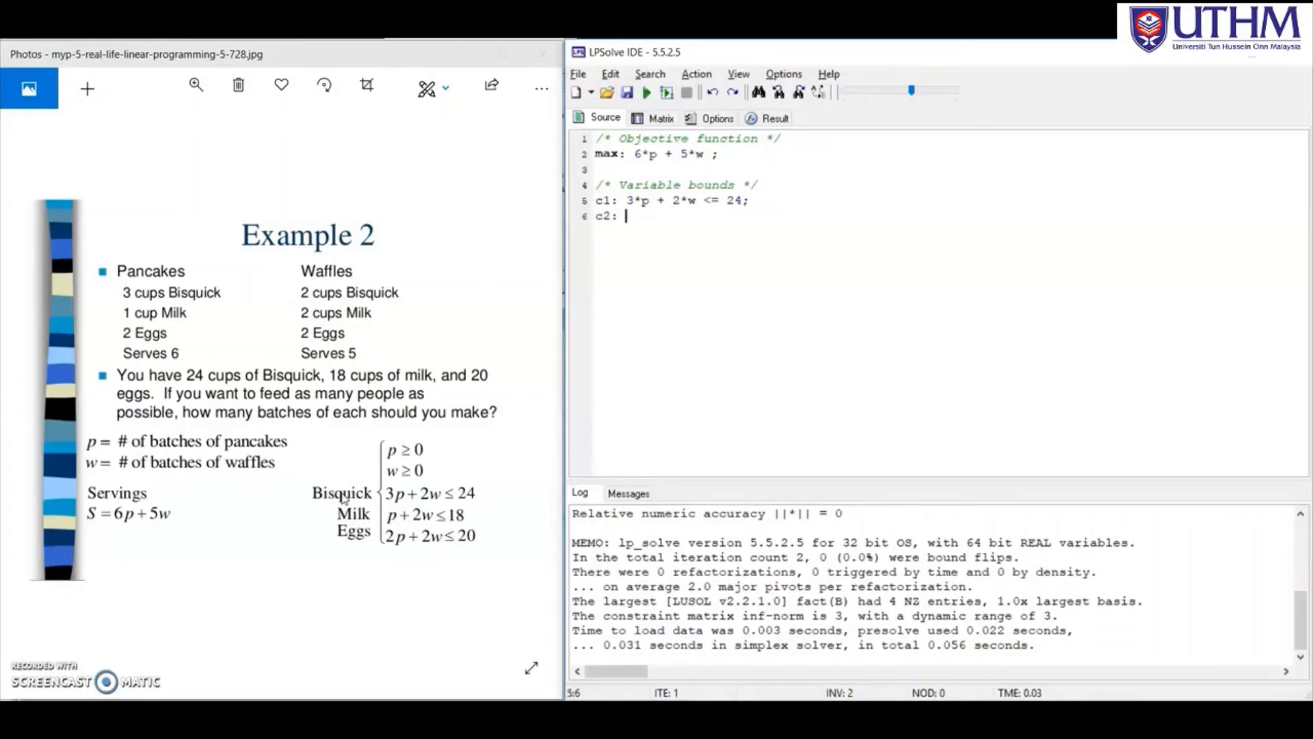
pyautogui.write('1*p + 2*w')
pyautogui.write('<= 18;')
pyautogui.press('Return')
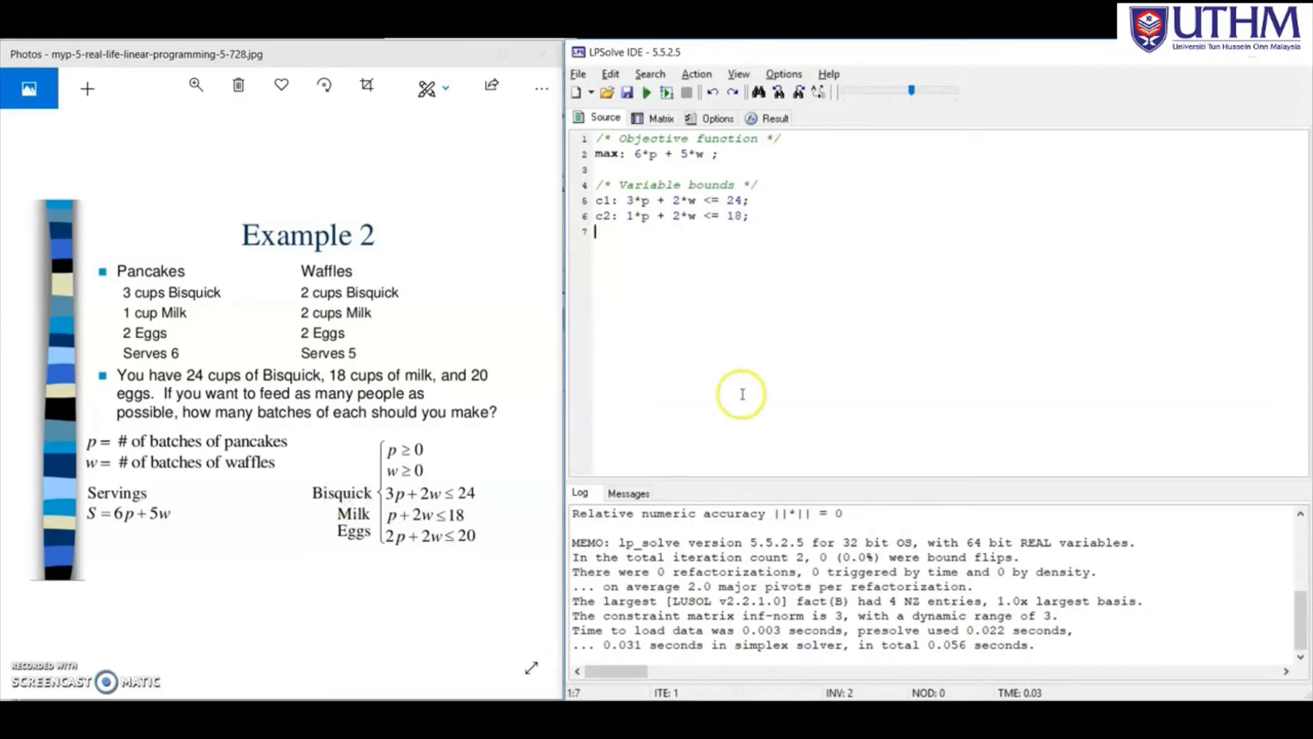
# Remove the stray space before the objective's semicolon and add c3: 2*p + 2*w <= 20.
pyautogui.click(711, 154)
pyautogui.press('BackSpace')
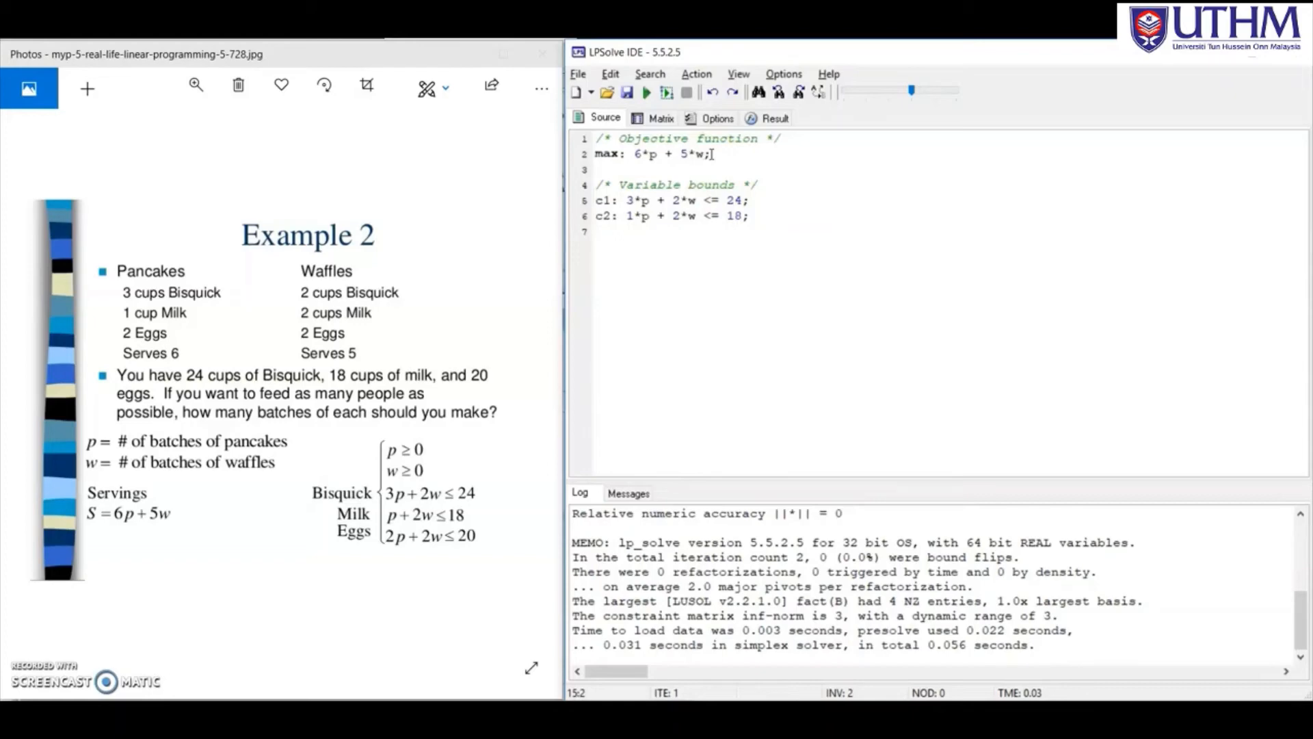
pyautogui.click(772, 217)
pyautogui.press('Return')
pyautogui.write('c3: 2*p + 2')
pyautogui.write('*w <= 20;')
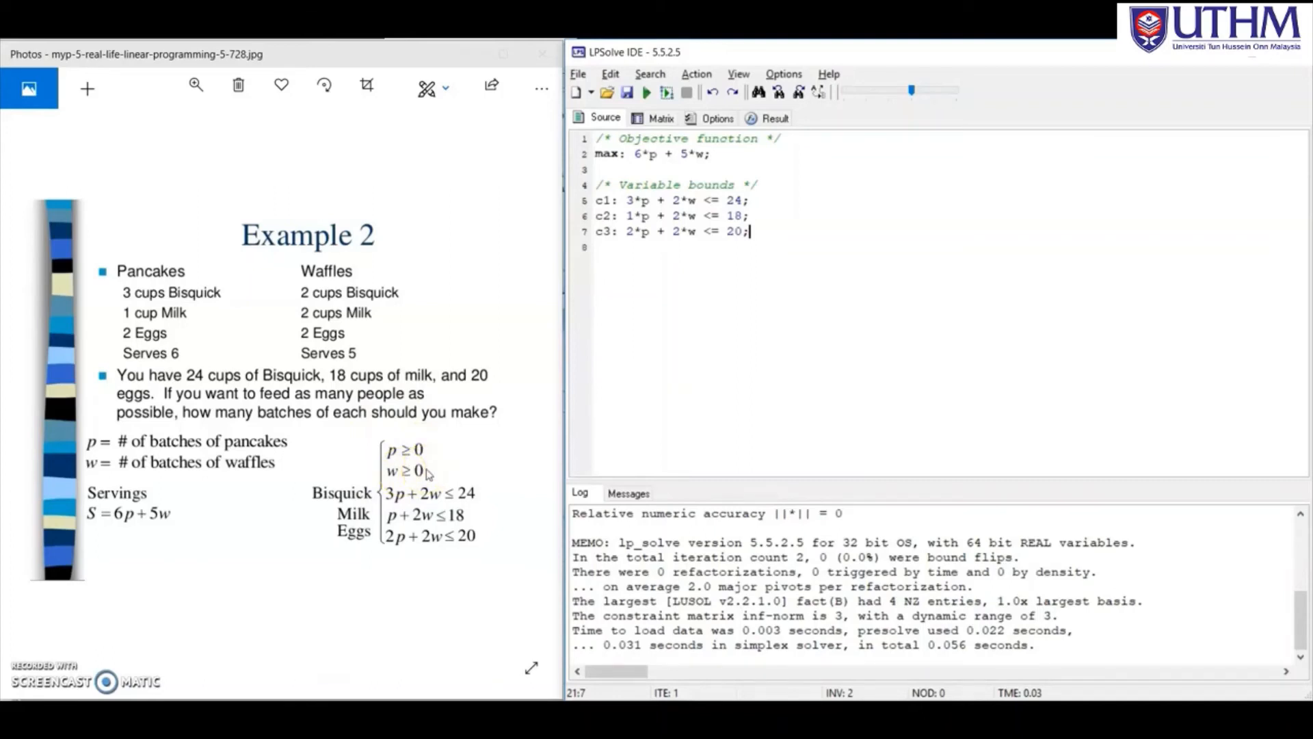
pyautogui.press('Return')
# Add the lines c4: 1*p >= 0; and c5: 1*p >= 0; below c3.
pyautogui.write('c4:')
pyautogui.write('1*p >= 0;')
pyautogui.press('Return')
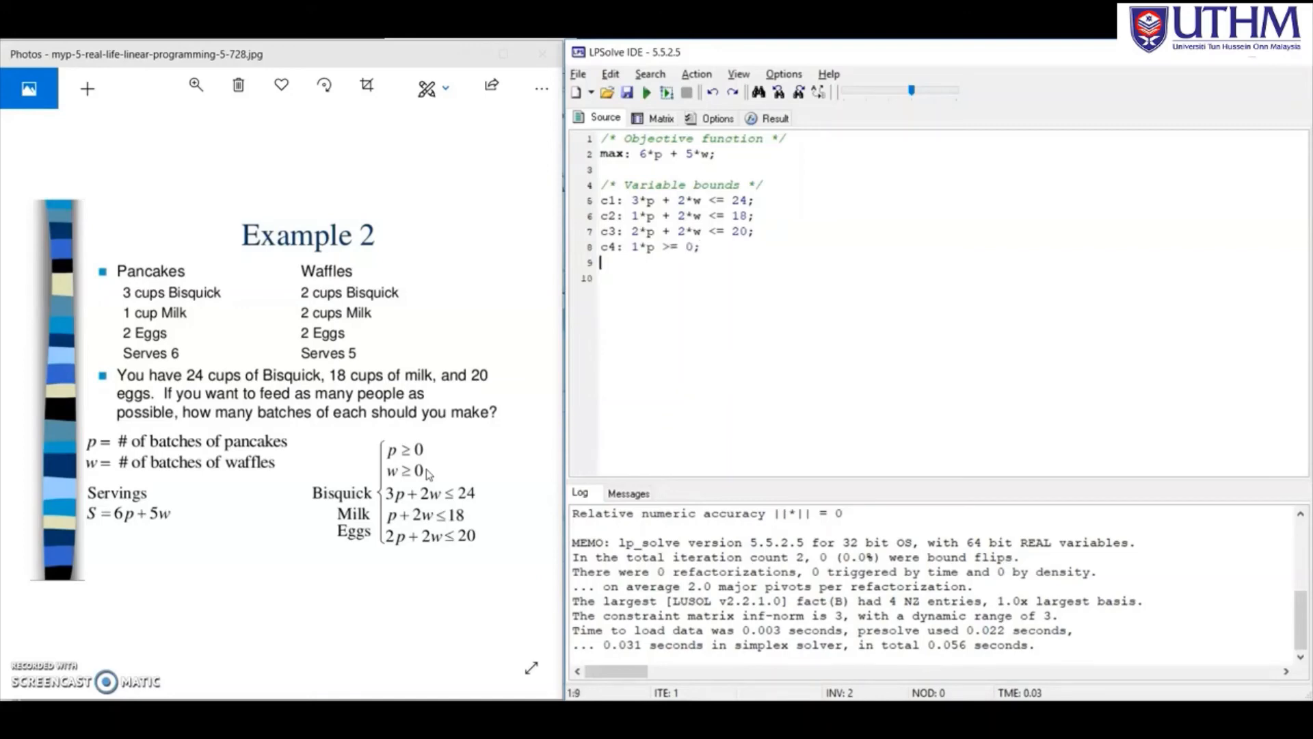
pyautogui.write('c5:')
pyautogui.write('1*p >= 0;')
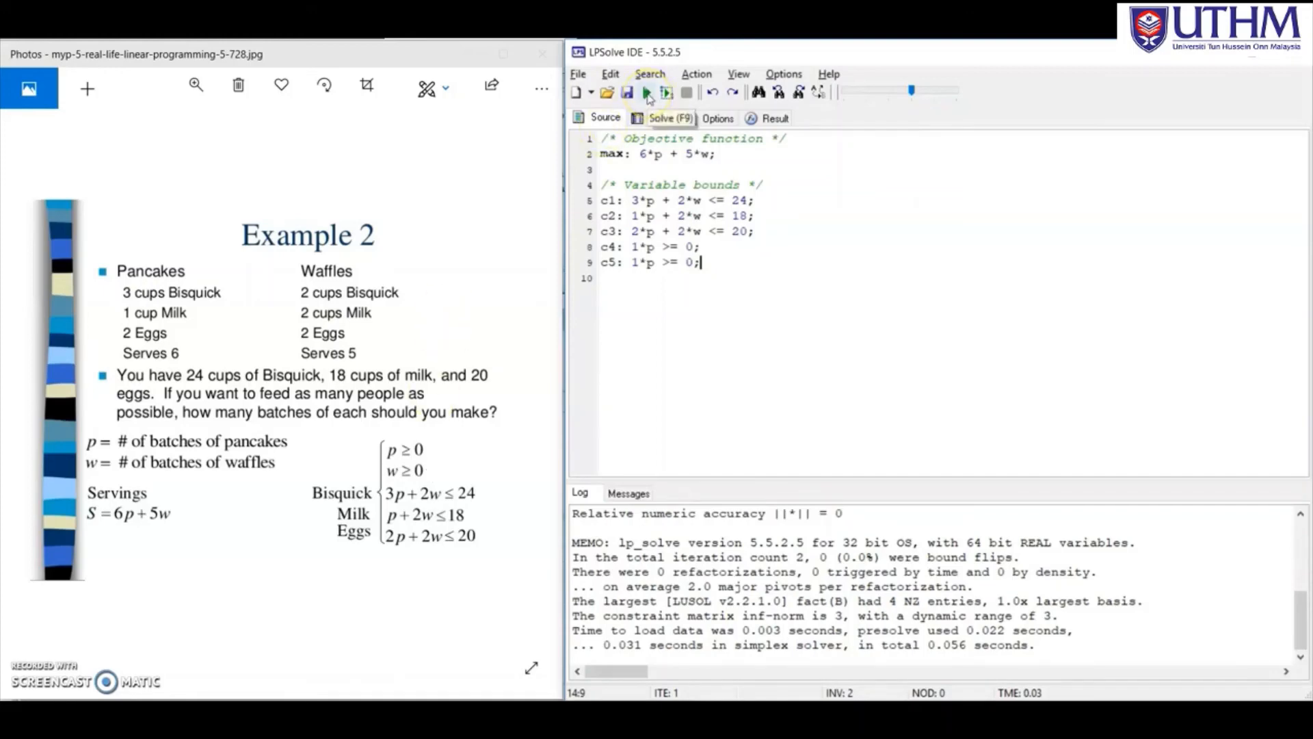
# Solve the model and view the result: objective 54 at p = 4, w = 6.
pyautogui.click(648, 98)
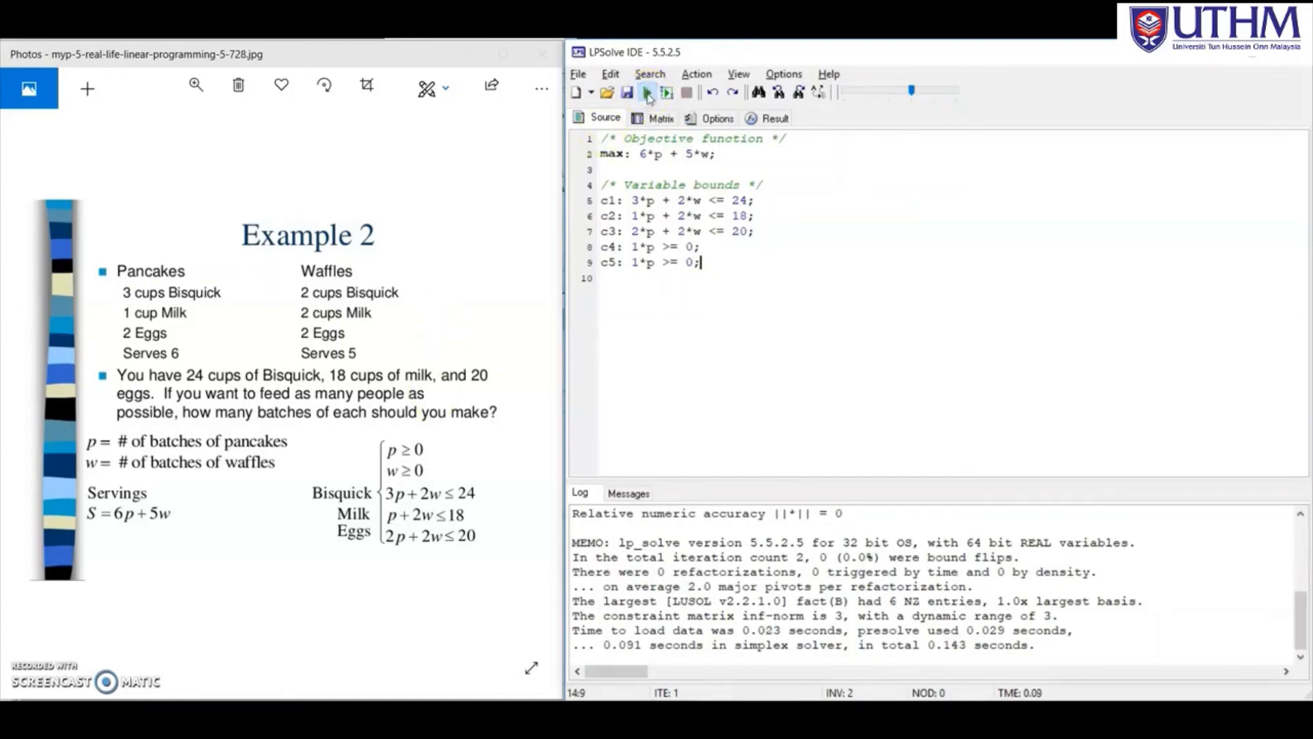
pyautogui.click(833, 493)
pyautogui.click(775, 119)
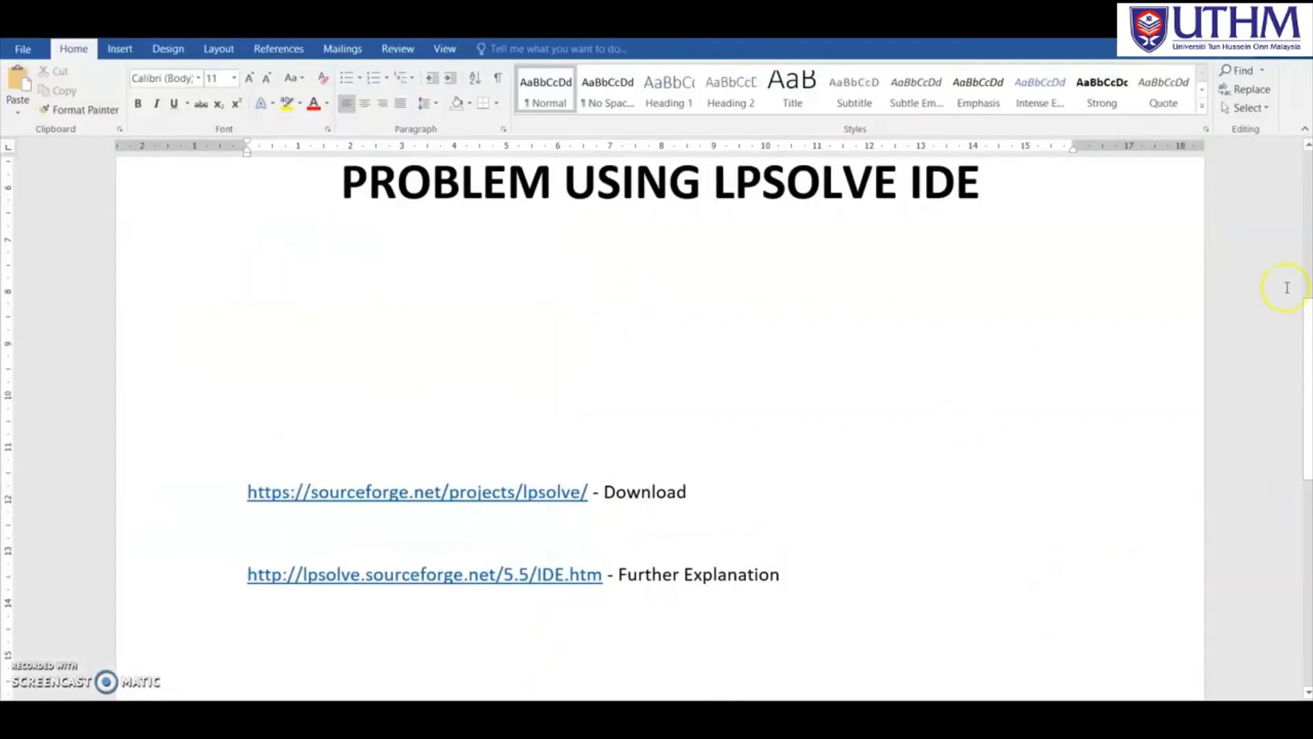
# Scroll the Word notes down to the EXERCISES: PAGE 43, Q1-Q3 assignment.
pyautogui.moveTo(1306, 301); pyautogui.dragTo(1306, 397)
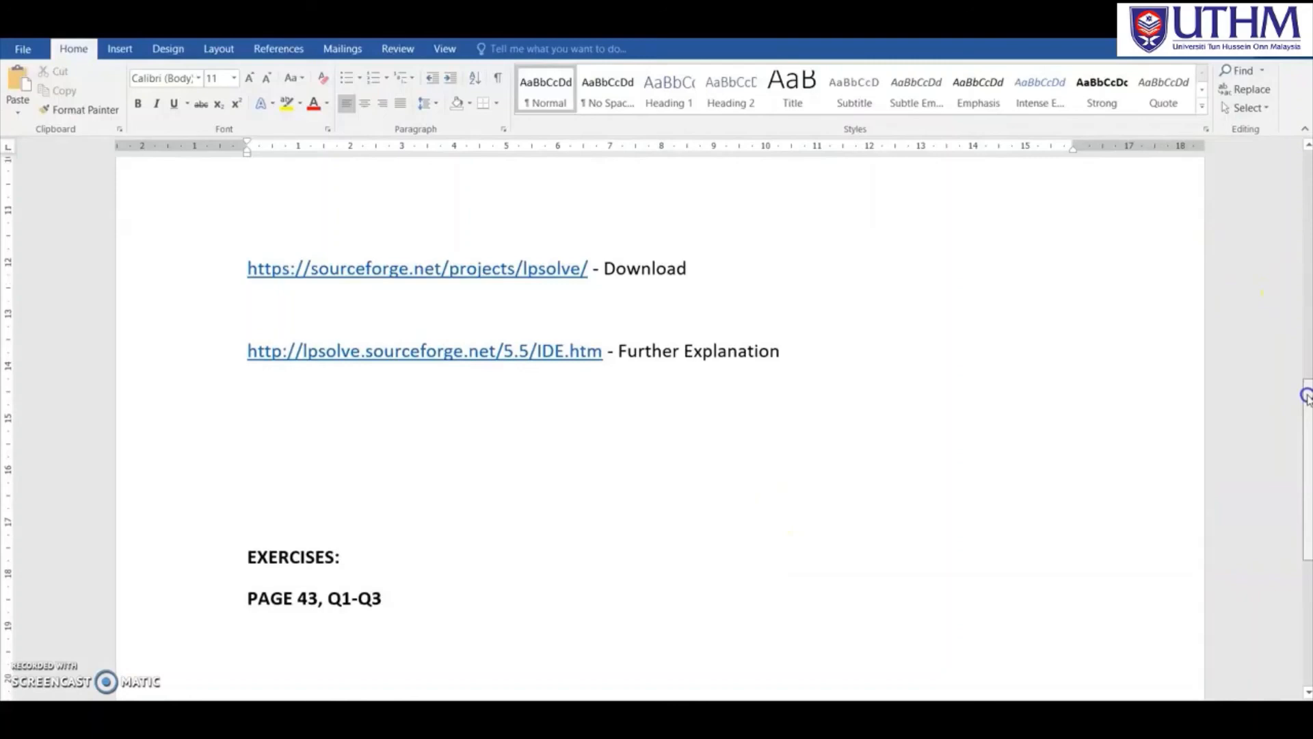
pyautogui.moveTo(1307, 396); pyautogui.dragTo(1306, 453)
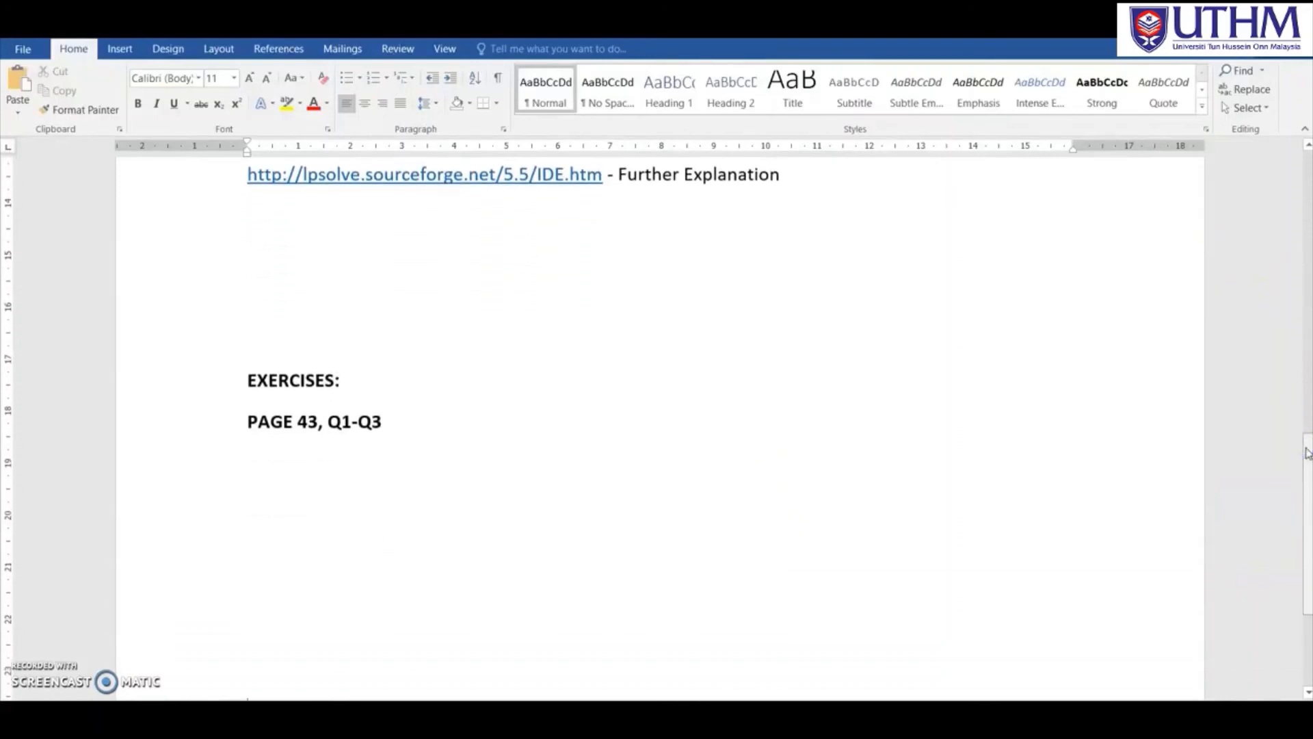